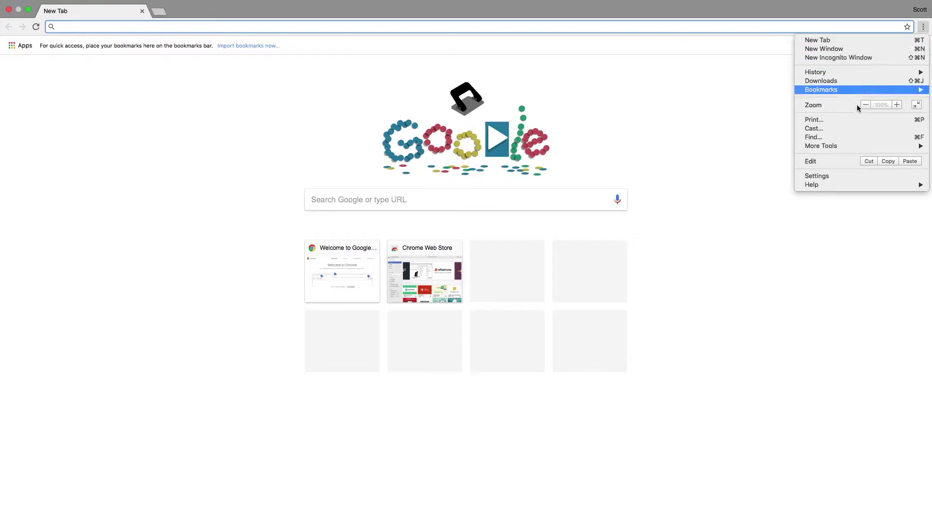
# Step: Clear Chrome's history, cookies and cached images and files from the beginning of time, keeping passwords and autofill
pyautogui.moveTo(831, 148)
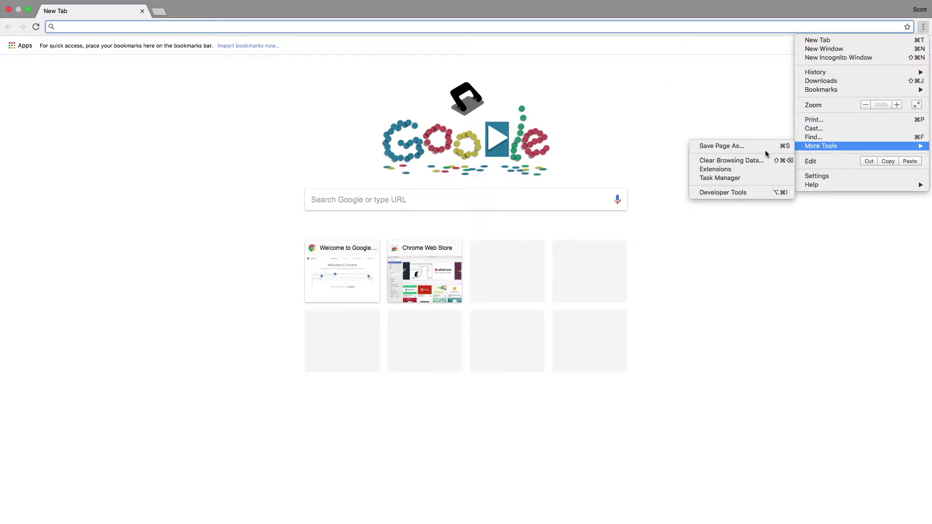
pyautogui.click(756, 165)
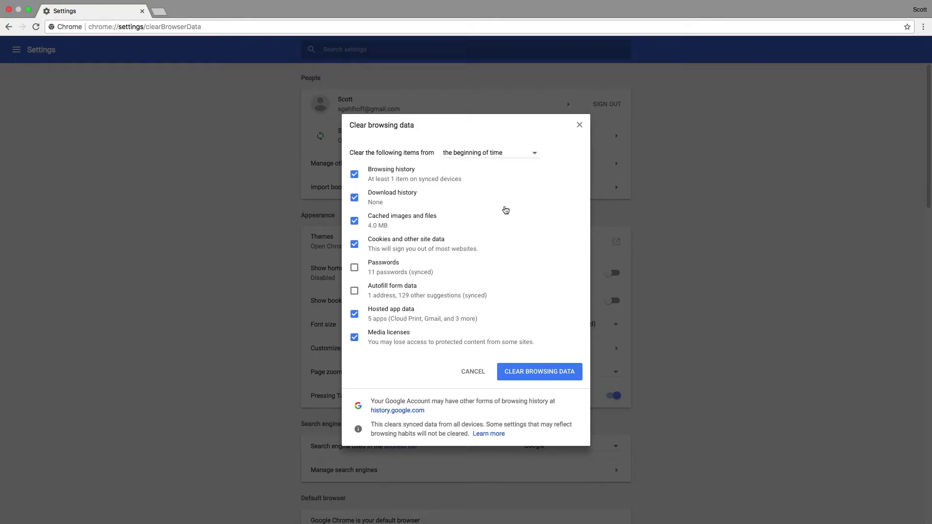
pyautogui.click(516, 156)
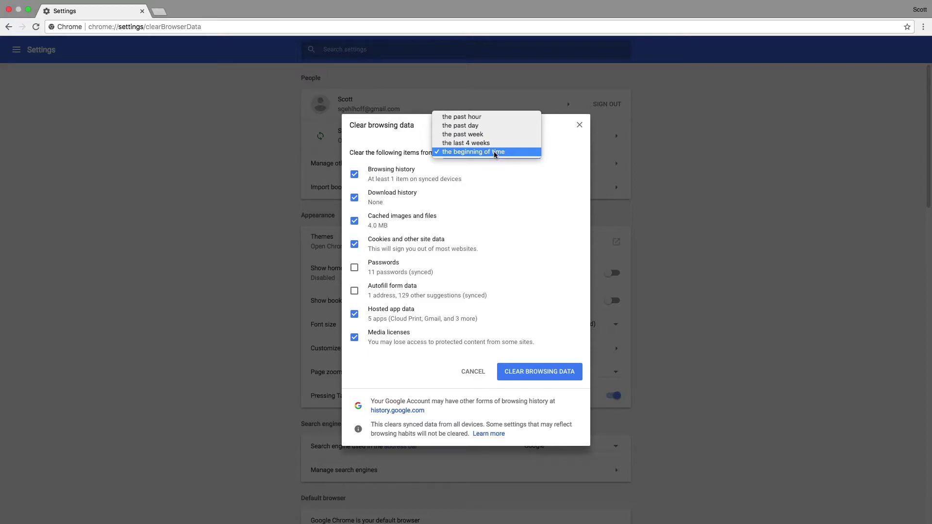
pyautogui.click(495, 153)
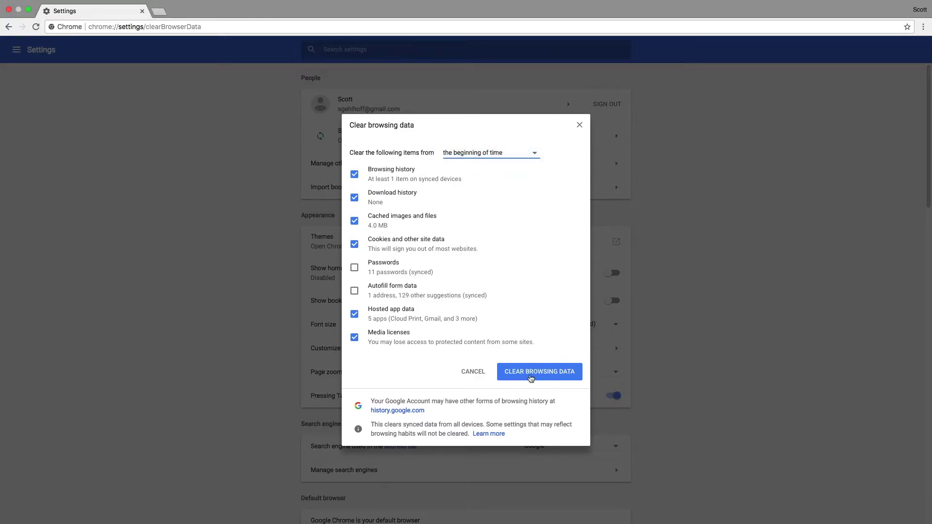
pyautogui.click(532, 378)
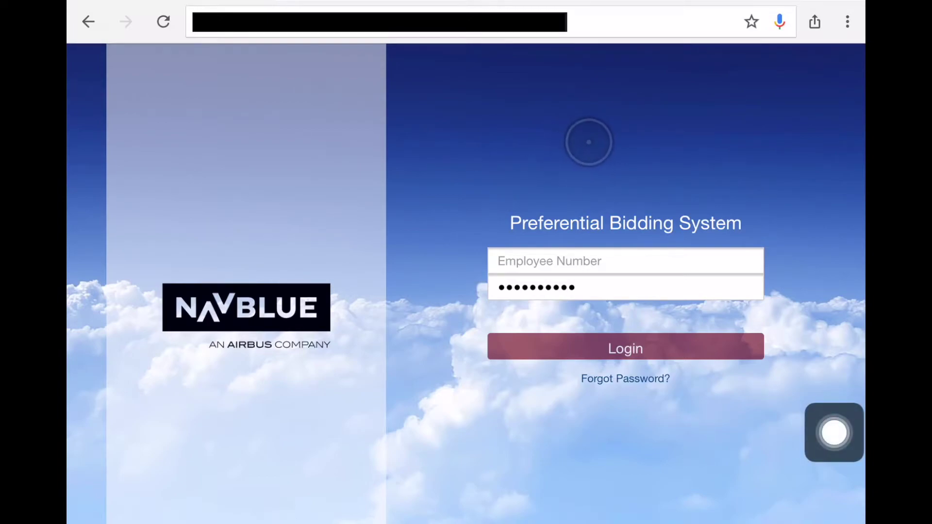
# Step: From iPad Chrome's History, clear browsing history, cookies and site data, and cached images and files
pyautogui.click(846, 17)
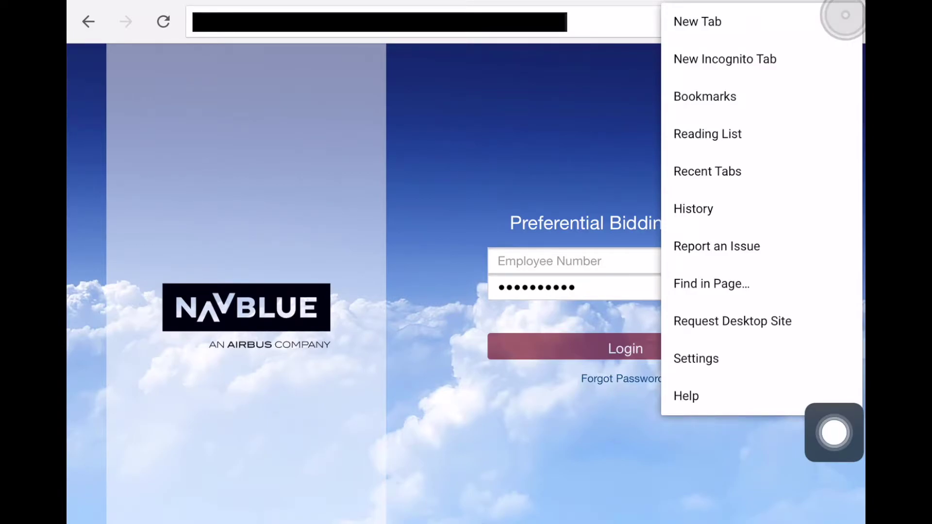
pyautogui.click(693, 208)
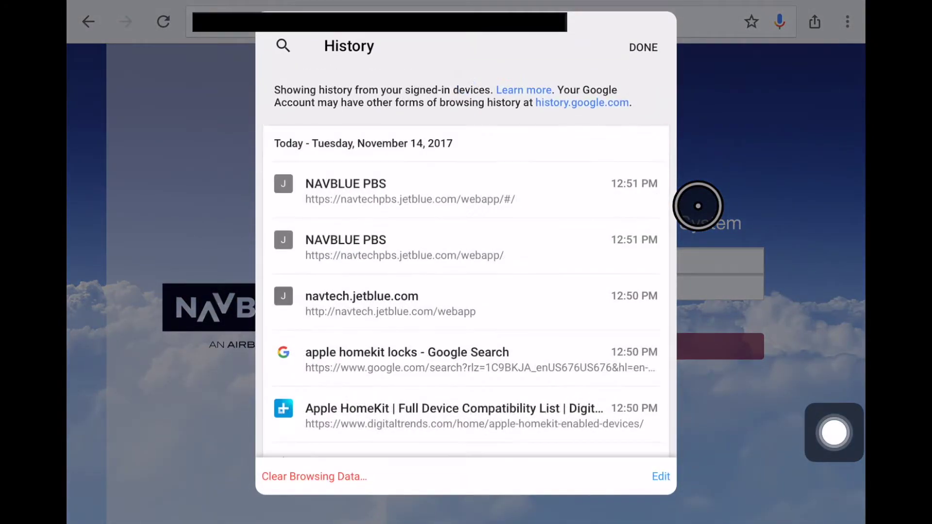
pyautogui.click(331, 473)
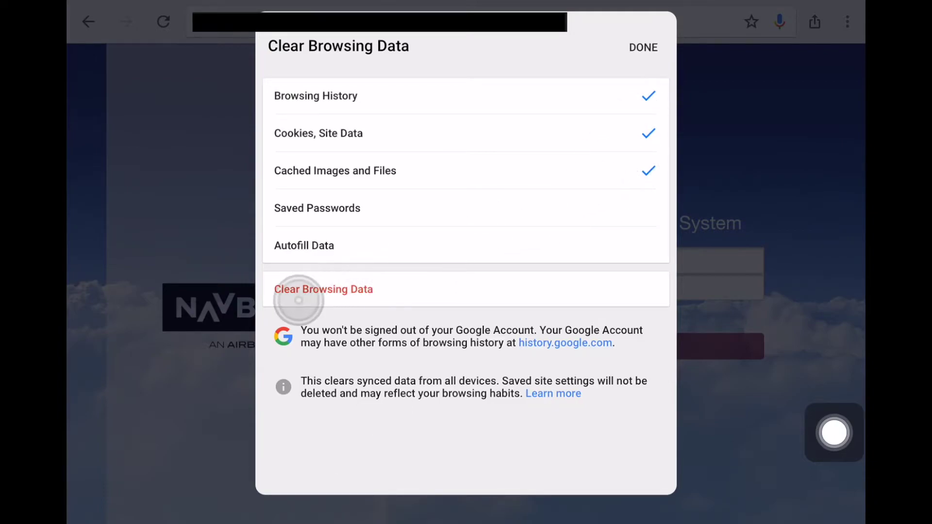
pyautogui.click(305, 291)
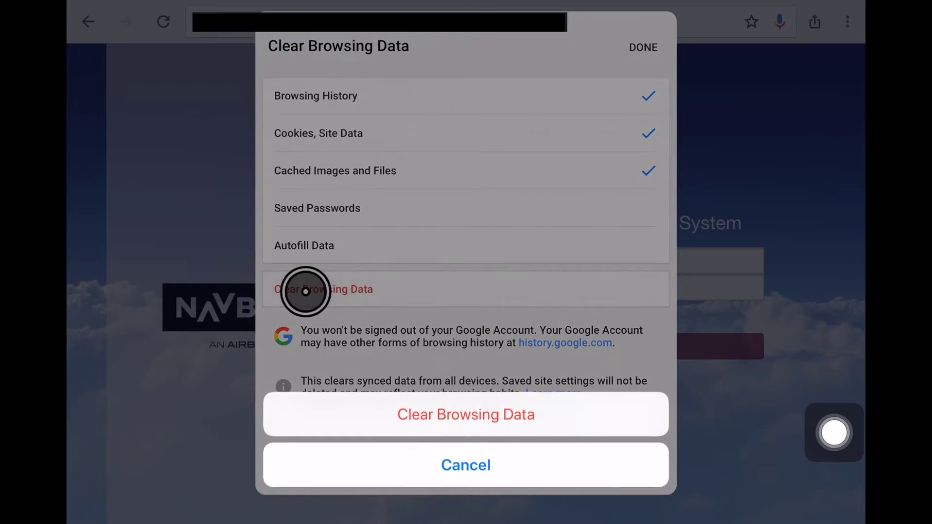
pyautogui.click(476, 413)
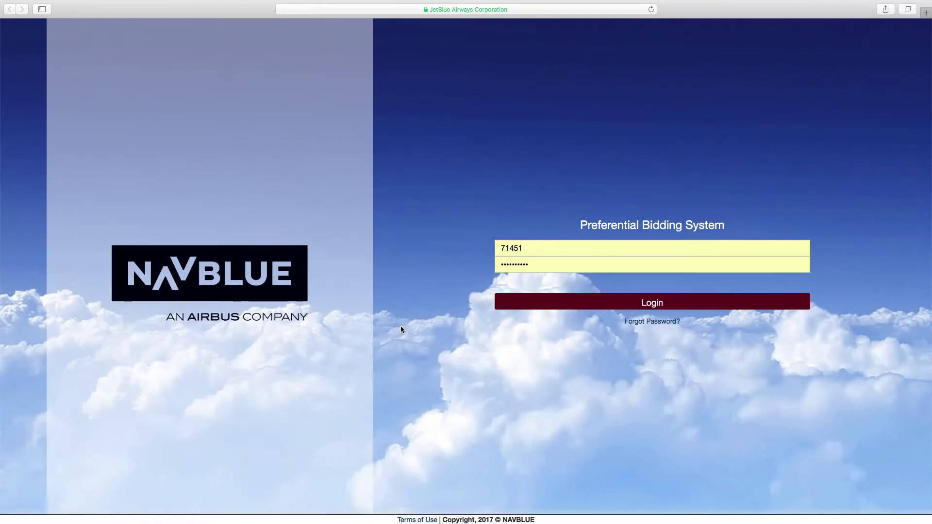
# Step: Clear Safari's history with the time range set to 'all history' instead of the last hour
pyautogui.moveTo(85, 2)
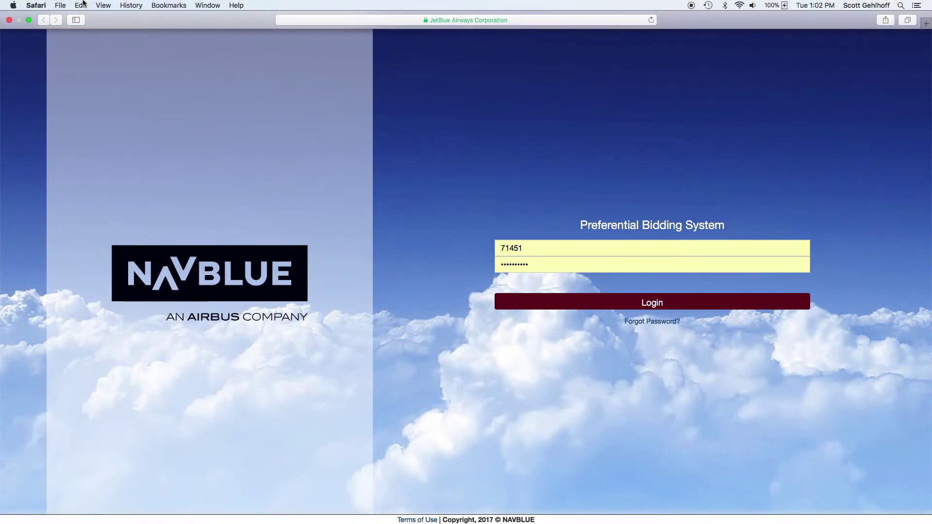
pyautogui.click(127, 7)
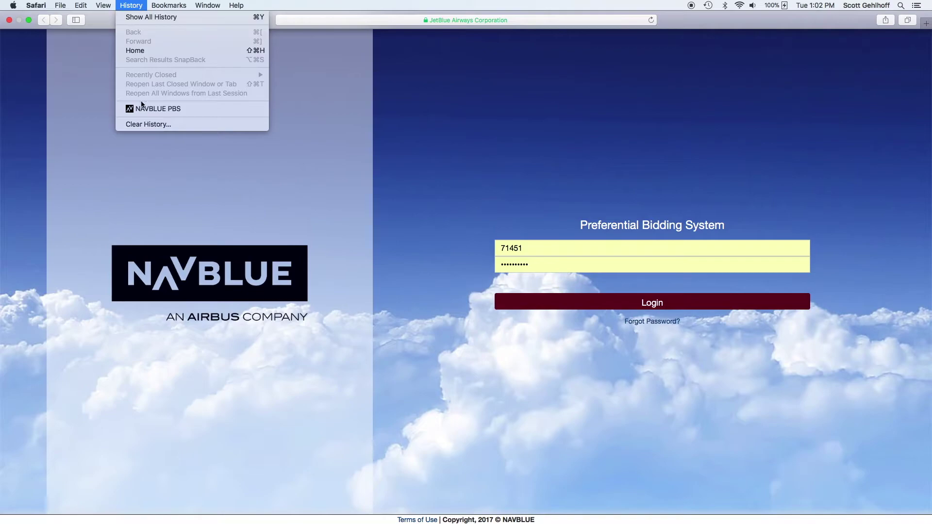
pyautogui.click(147, 125)
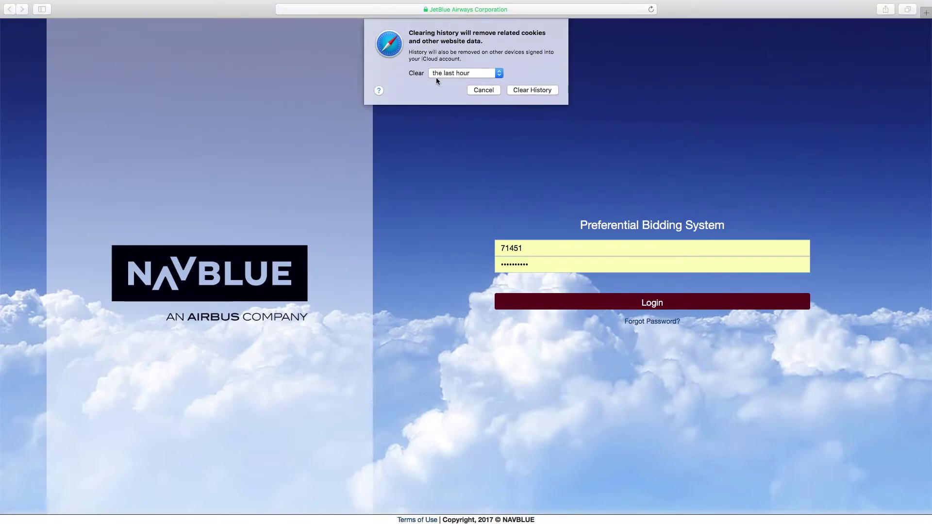
pyautogui.click(445, 74)
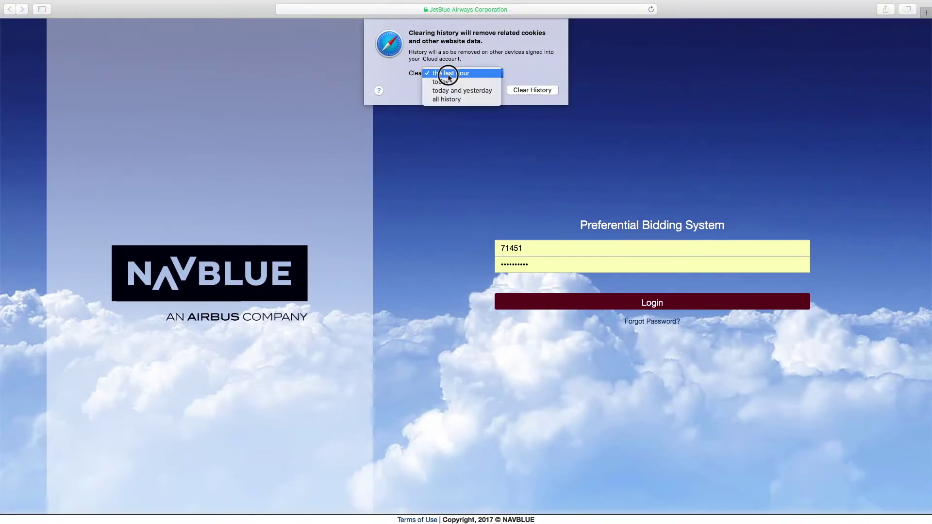
pyautogui.click(447, 100)
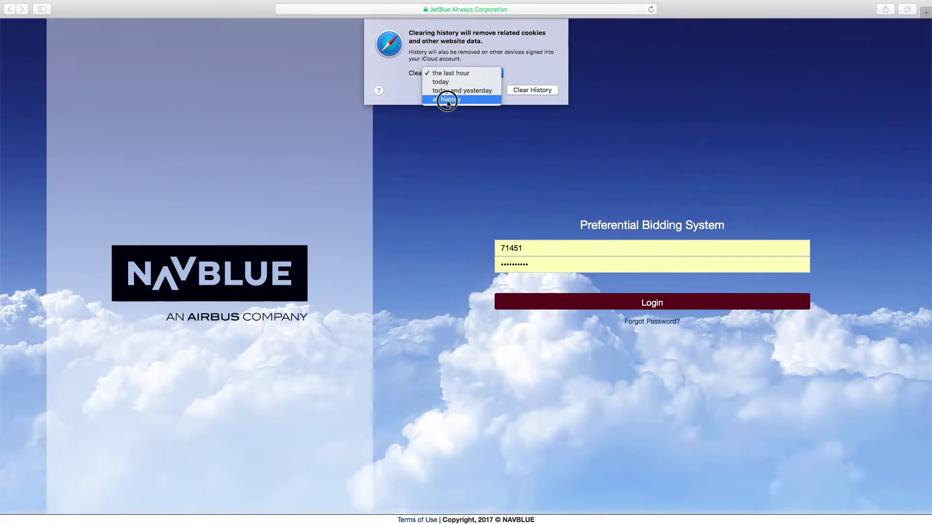
pyautogui.click(531, 91)
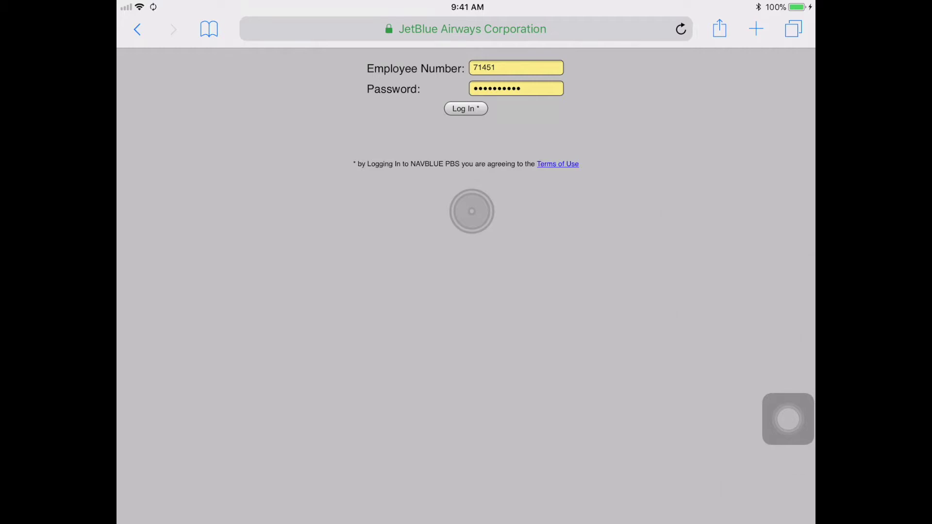
# Step: Clear the iPad Safari history from the sidebar's History tab, choosing All time
pyautogui.click(209, 29)
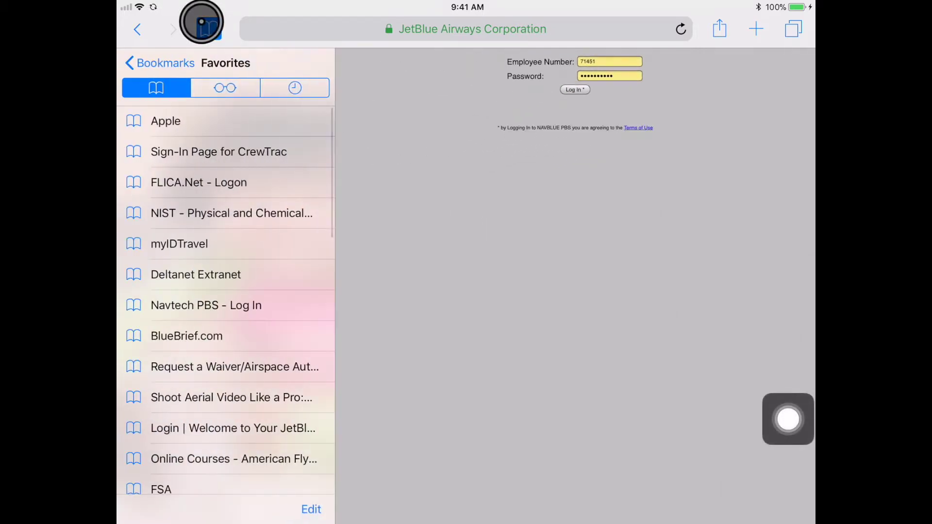
pyautogui.click(298, 79)
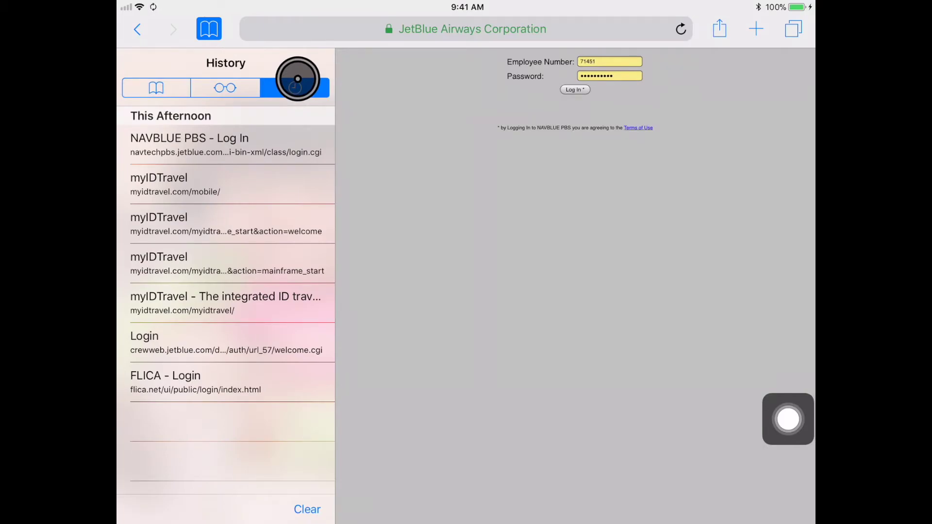
pyautogui.click(304, 505)
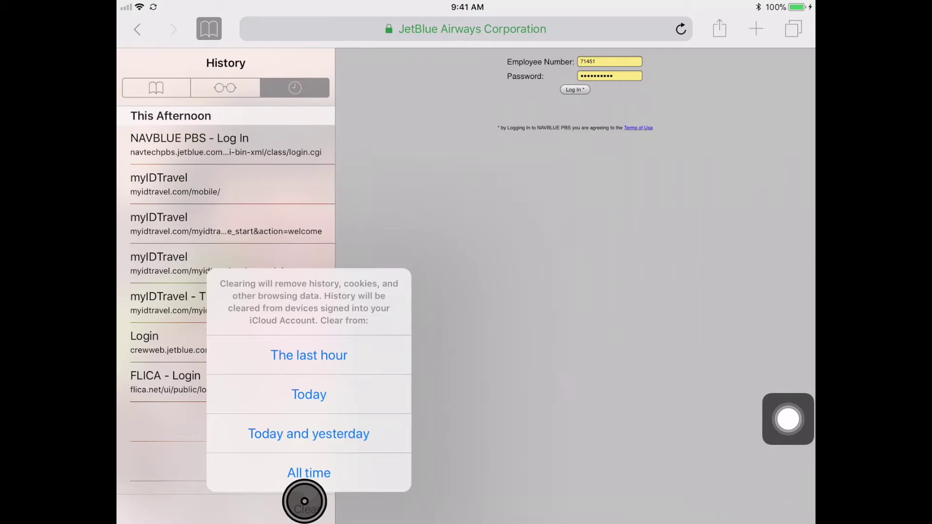
pyautogui.click(310, 469)
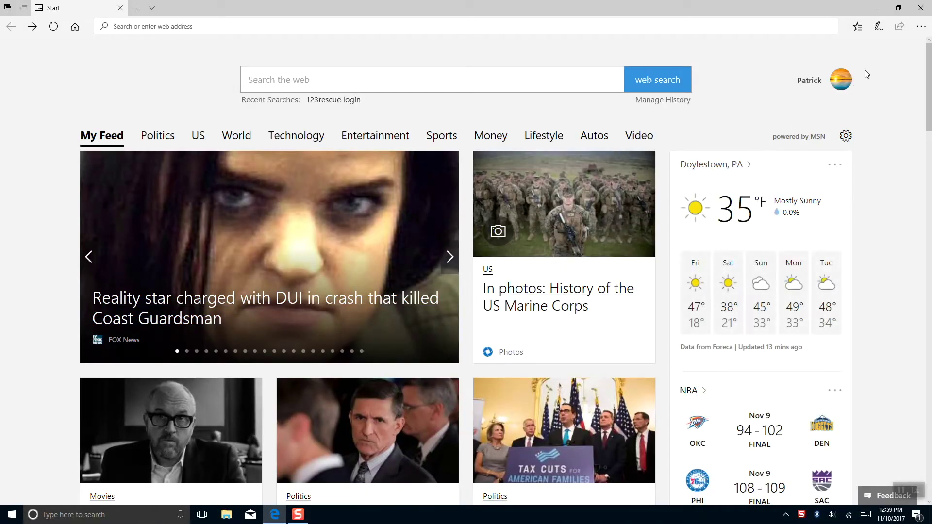
# Step: Clear only cached data and files from Edge's stored browsing data in Settings, then close the panel
pyautogui.click(923, 28)
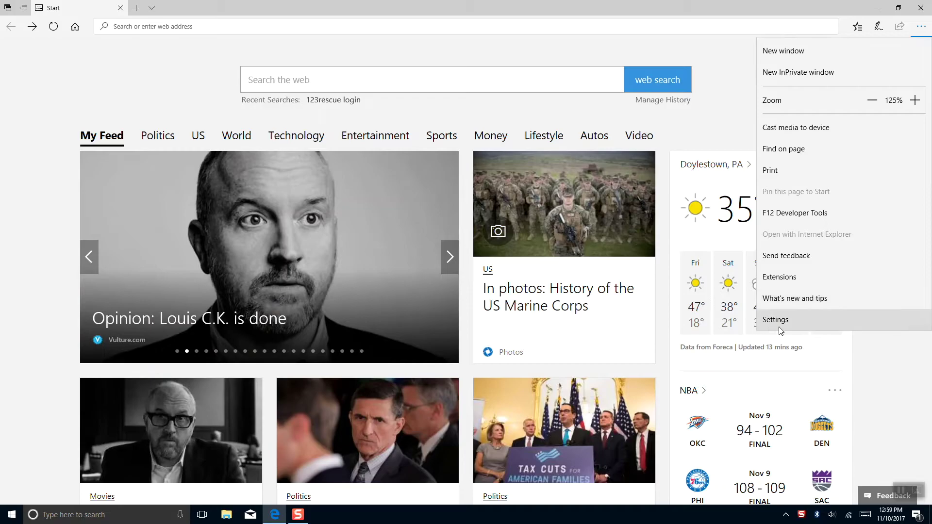
pyautogui.click(781, 324)
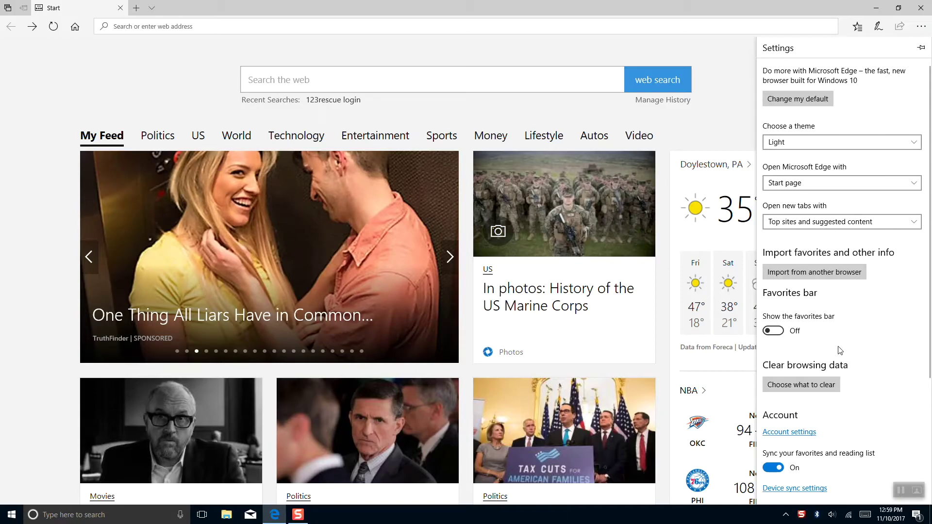
pyautogui.click(801, 386)
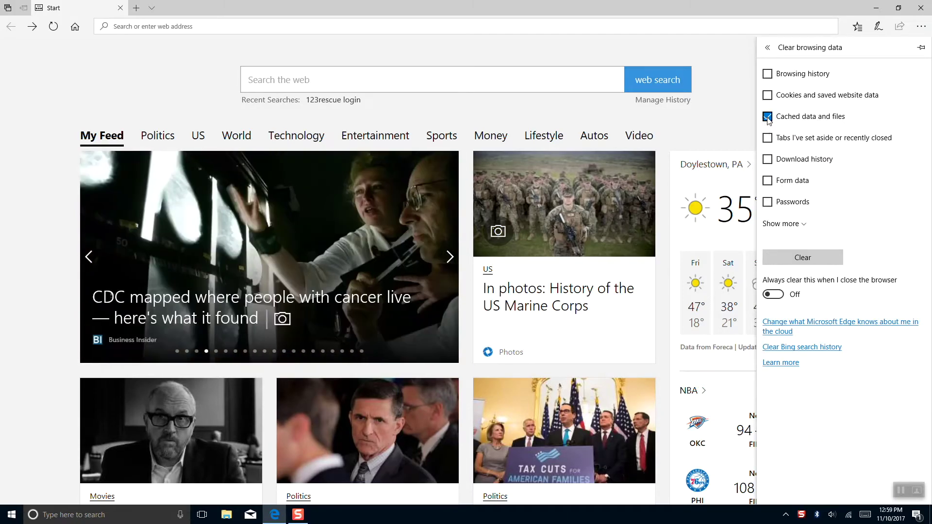
pyautogui.click(768, 116)
pyautogui.click(767, 116)
pyautogui.click(804, 260)
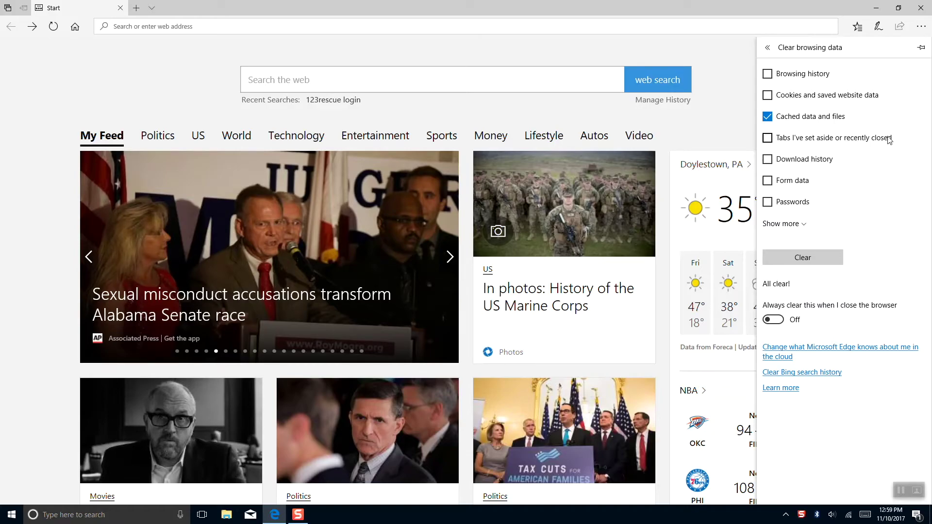
pyautogui.click(923, 28)
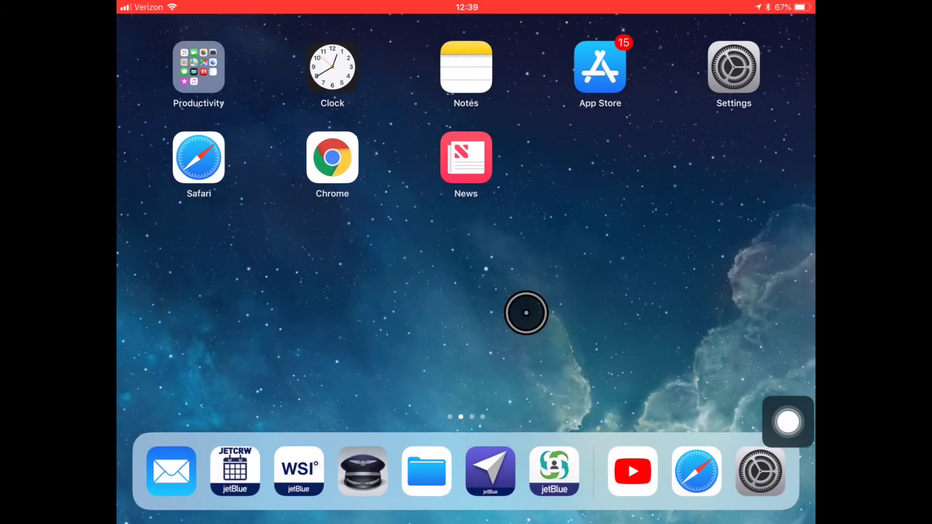
# Step: Remove all website data under Settings > Safari > Advanced > Website Data and confirm
pyautogui.click(766, 478)
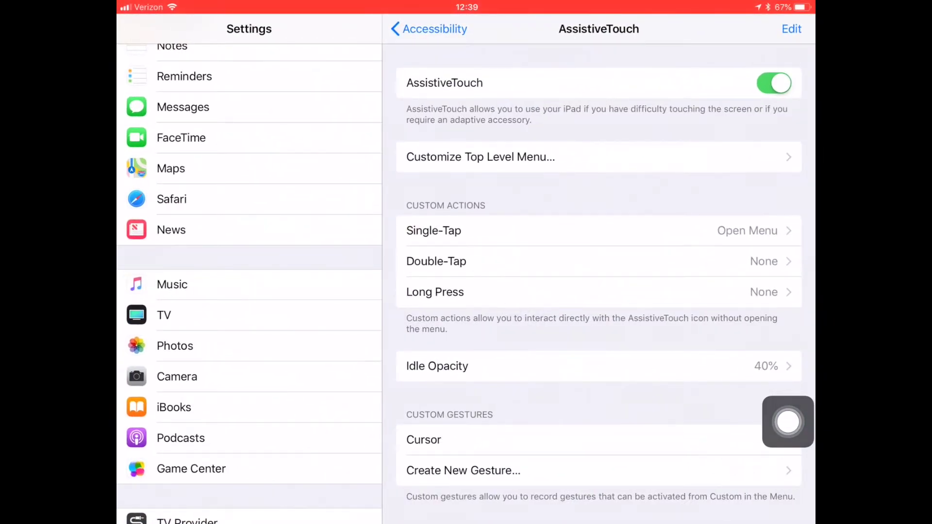
pyautogui.click(235, 204)
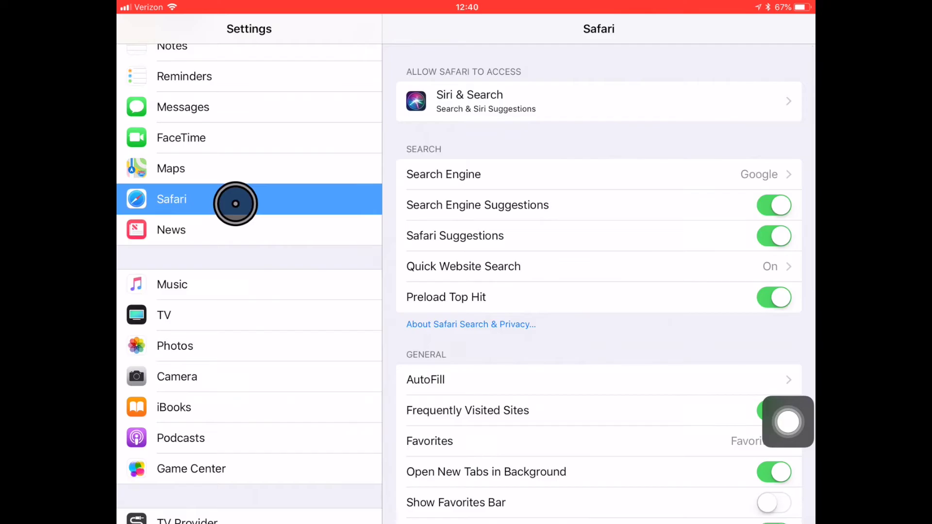
pyautogui.scroll(-5, 599, 291)
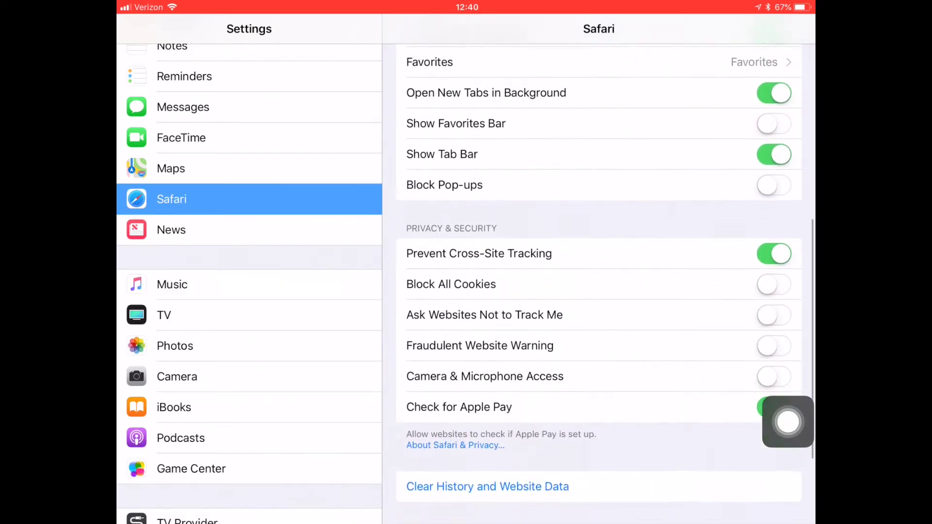
pyautogui.scroll(-3, 599, 284)
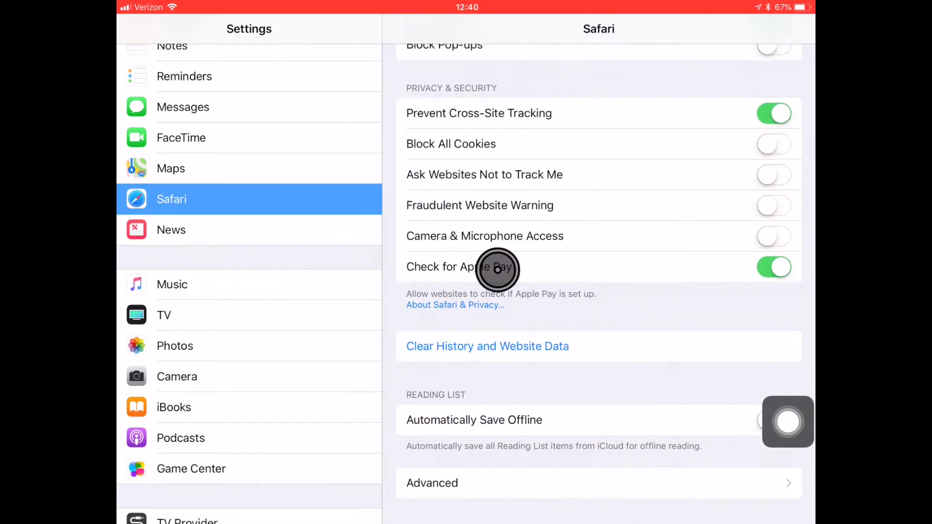
pyautogui.click(473, 483)
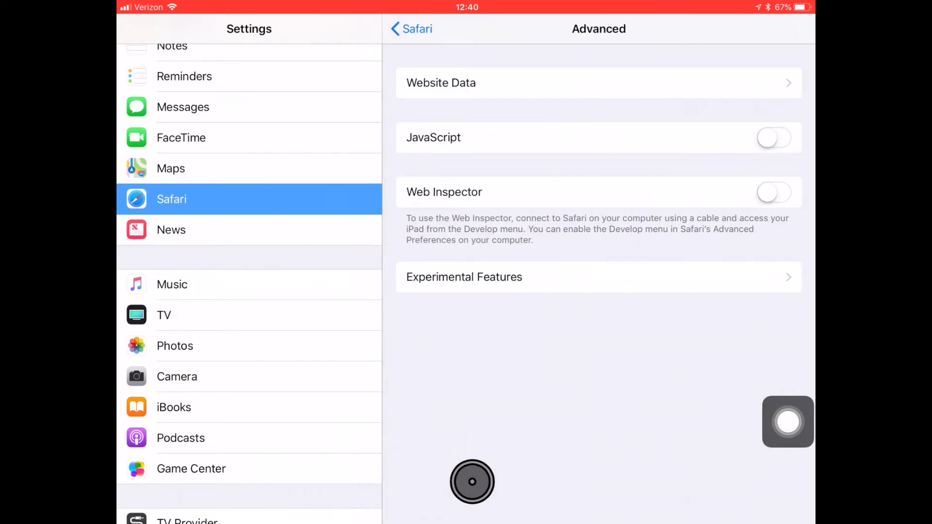
pyautogui.click(510, 84)
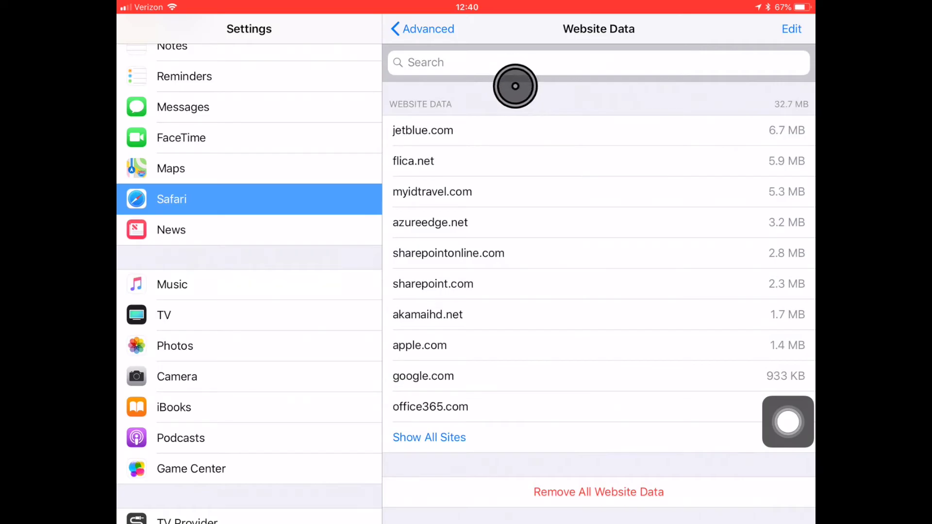
pyautogui.click(592, 497)
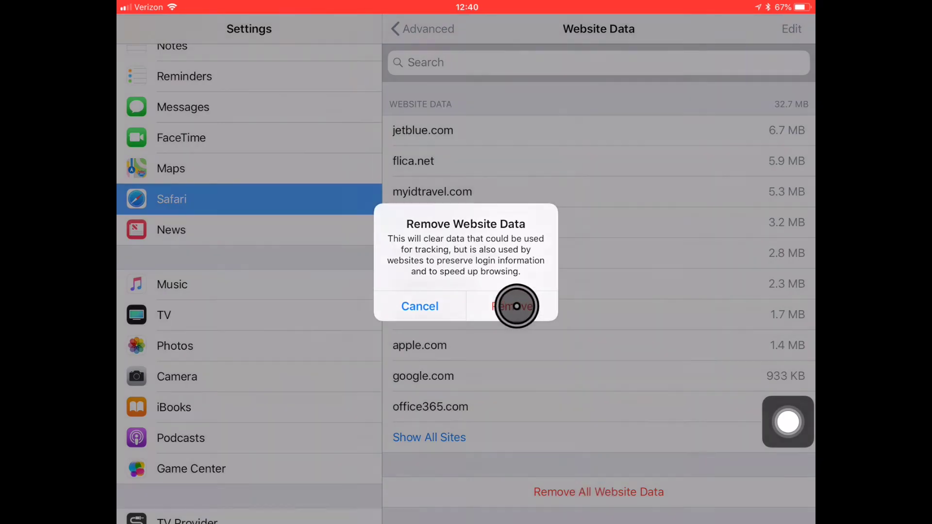
pyautogui.click(513, 307)
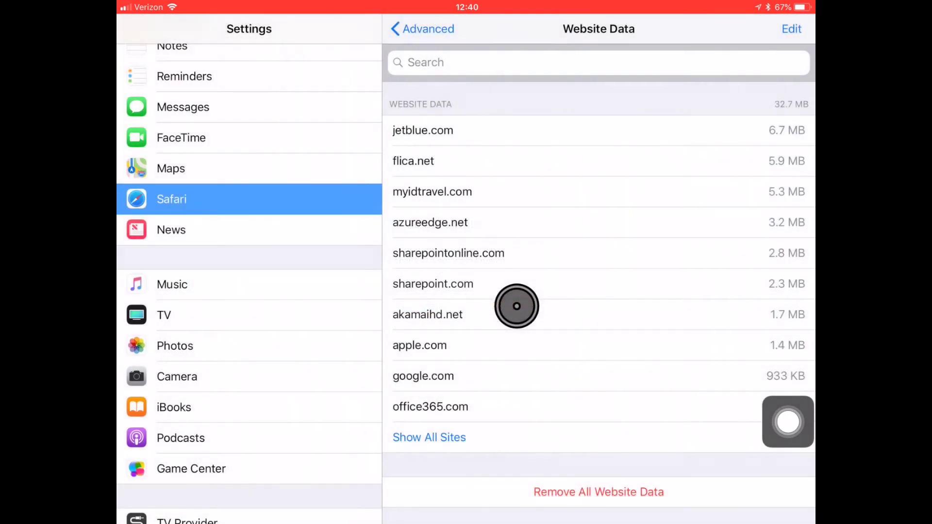